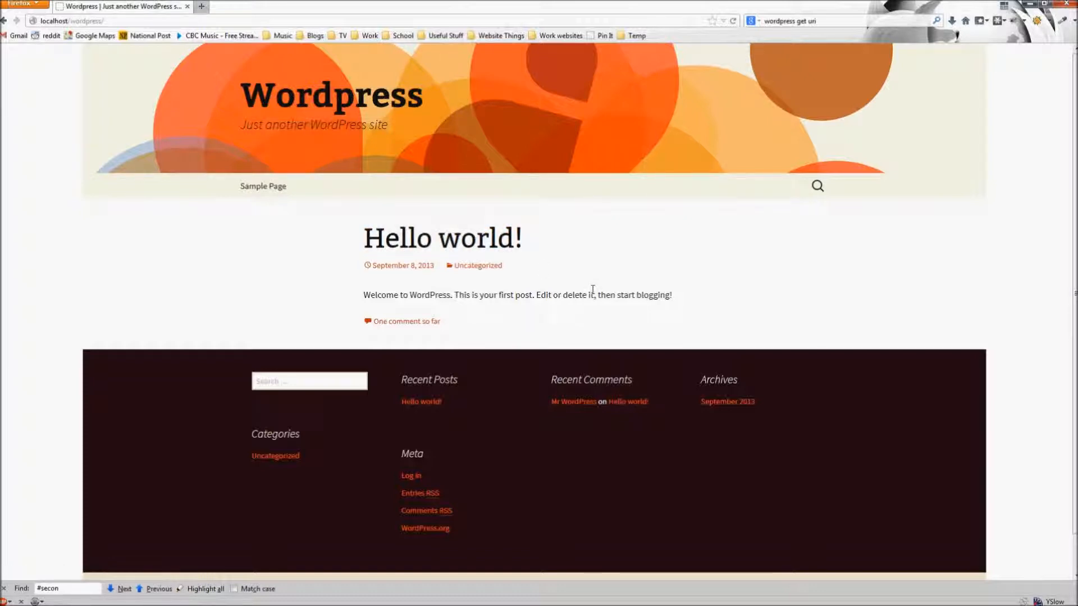
# - Look over the Sample Page, then return to the site's home page
pyautogui.click(273, 194)
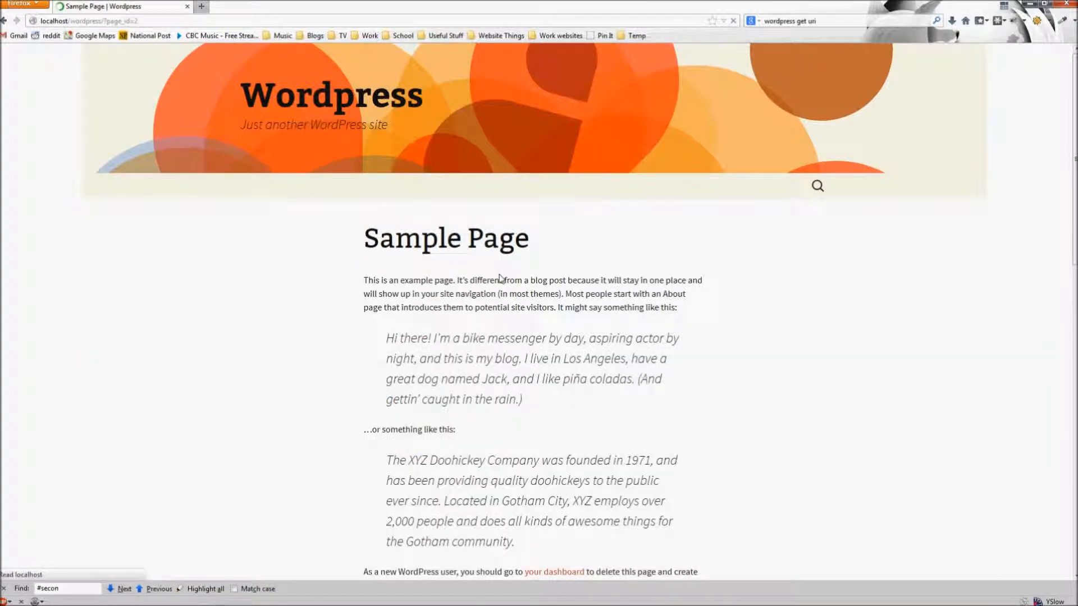
pyautogui.scroll(-10, 529, 293)
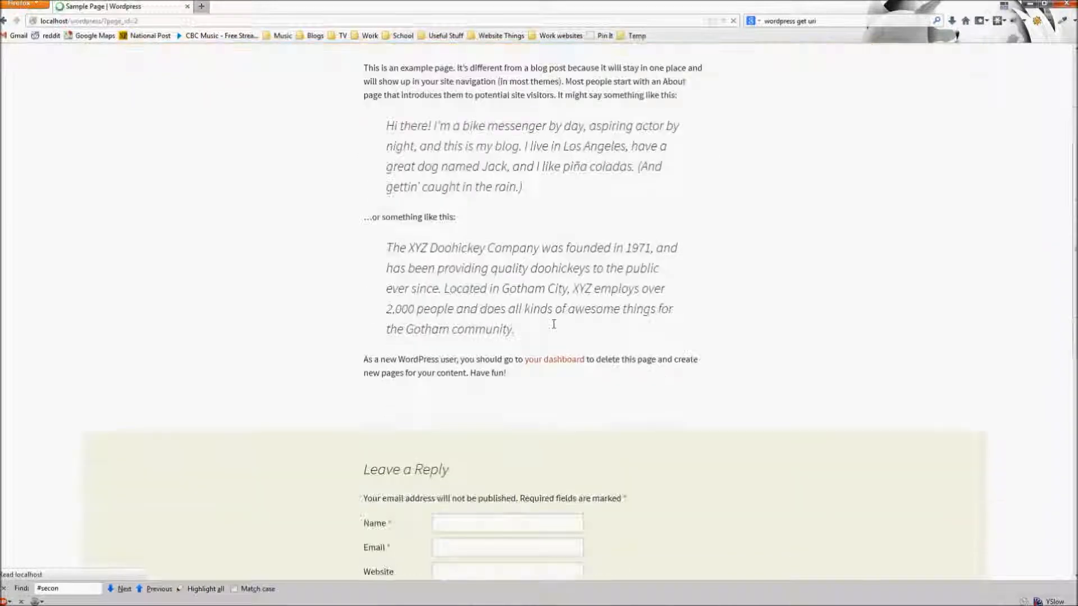
pyautogui.scroll(-5, 683, 327)
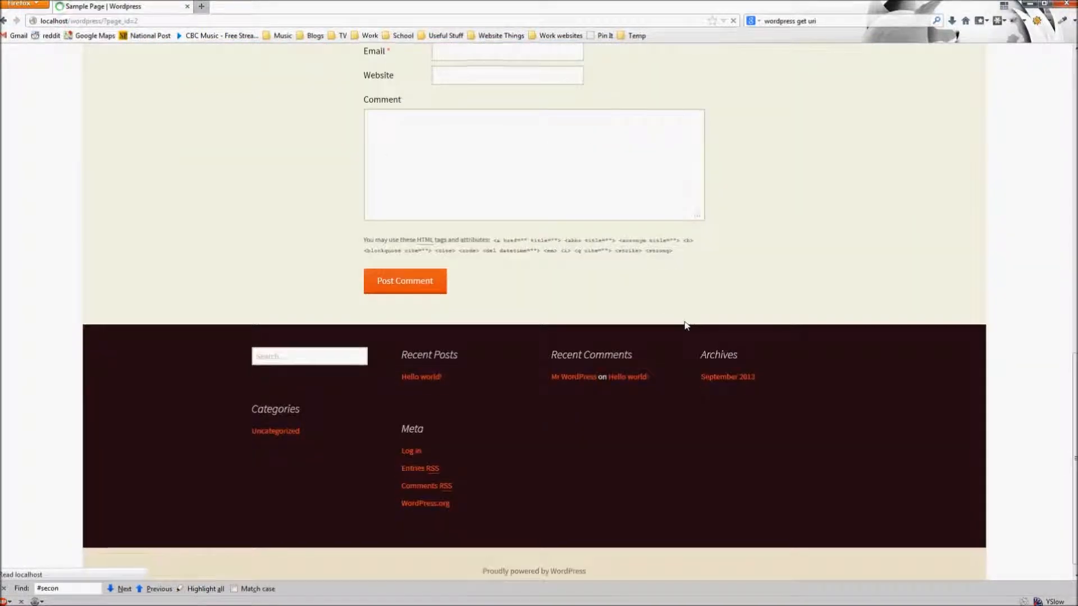
pyautogui.scroll(15, 686, 326)
pyautogui.click(348, 101)
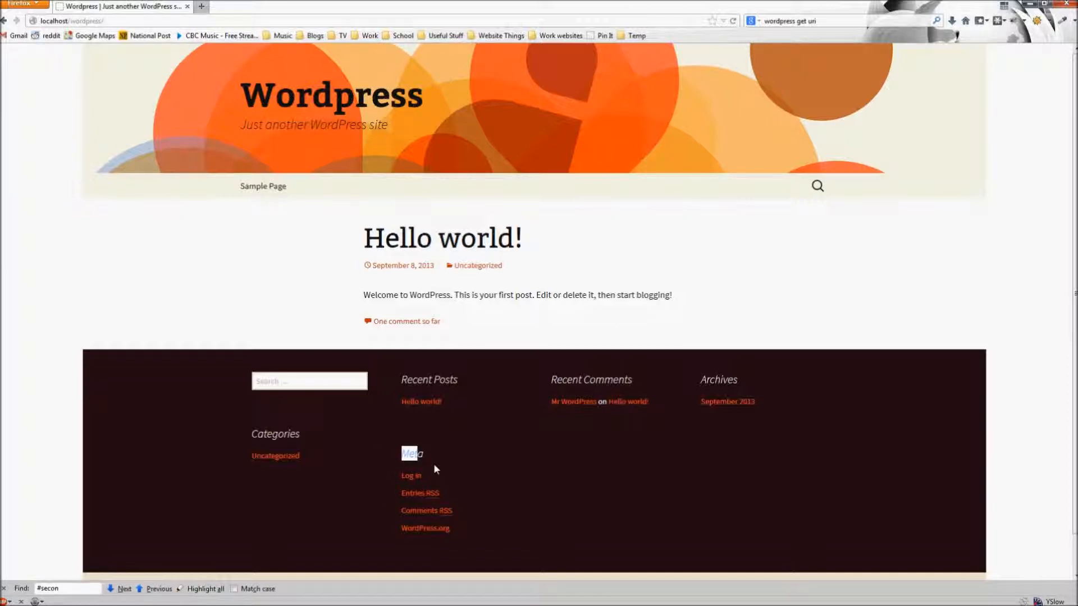
# - Go to the site's wp-admin login page and sign in with the administrator username and password
pyautogui.click(219, 22)
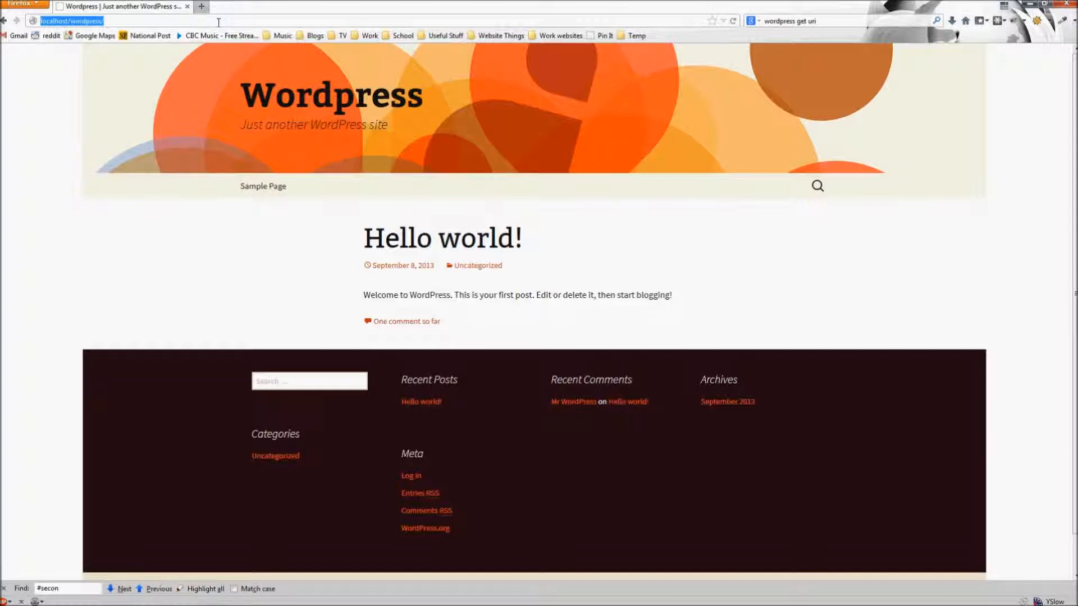
pyautogui.click(218, 23)
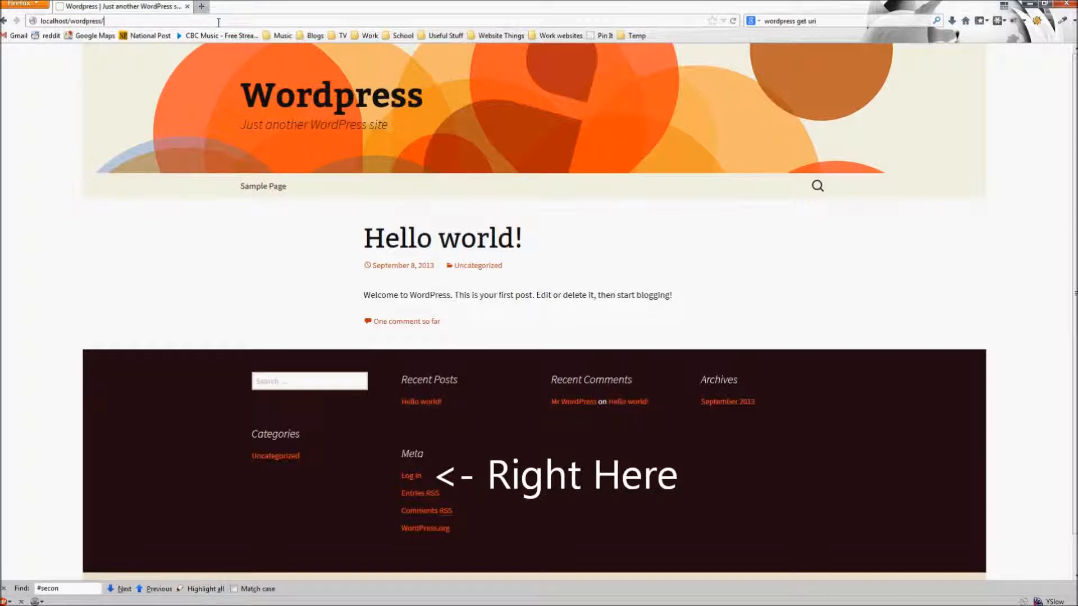
pyautogui.write('wp-')
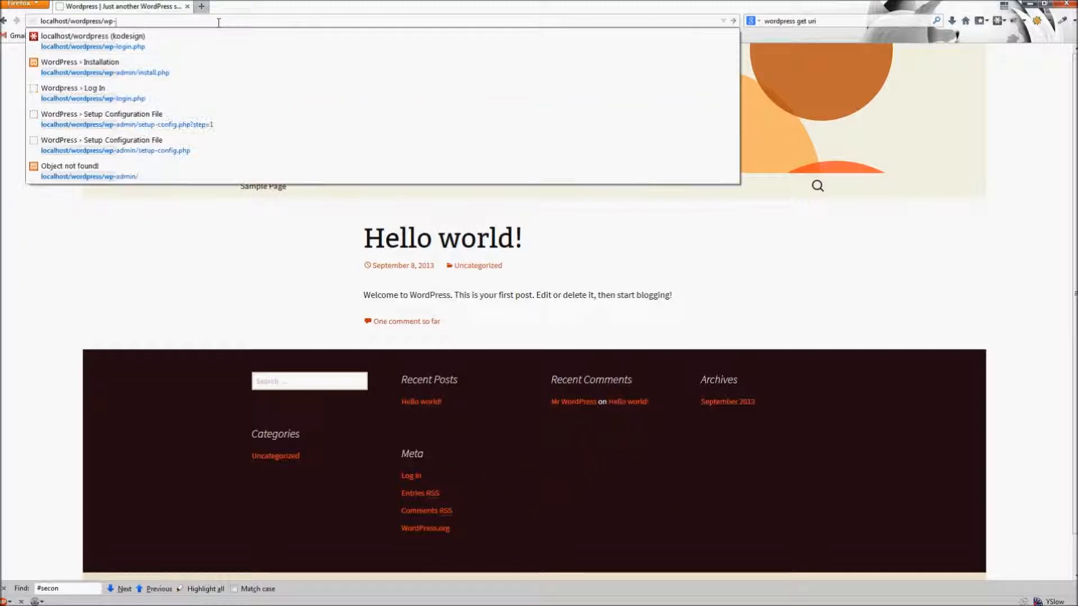
pyautogui.write('admin')
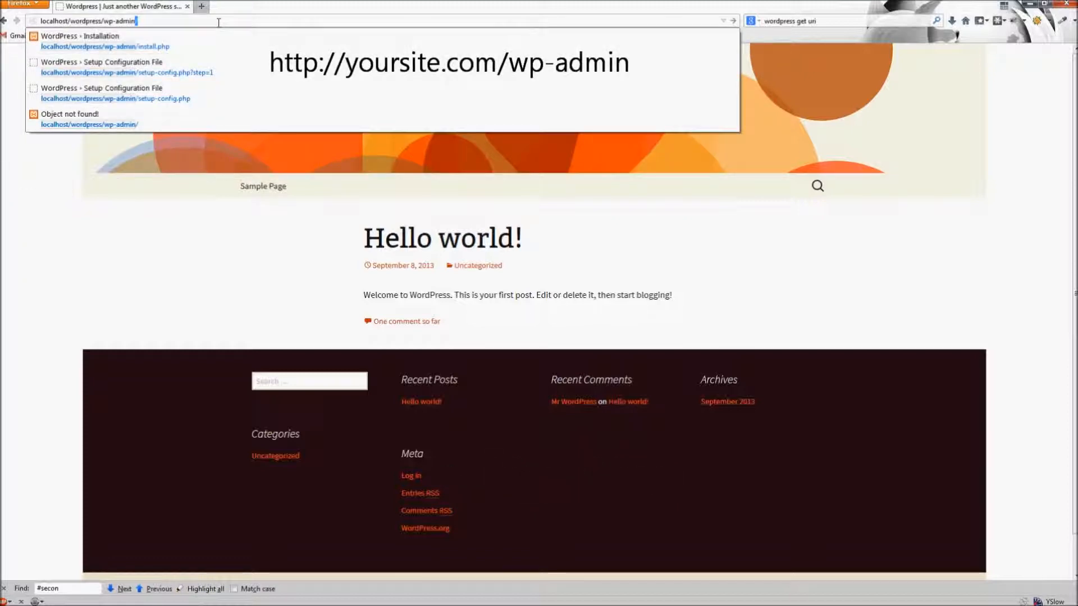
pyautogui.press('Return')
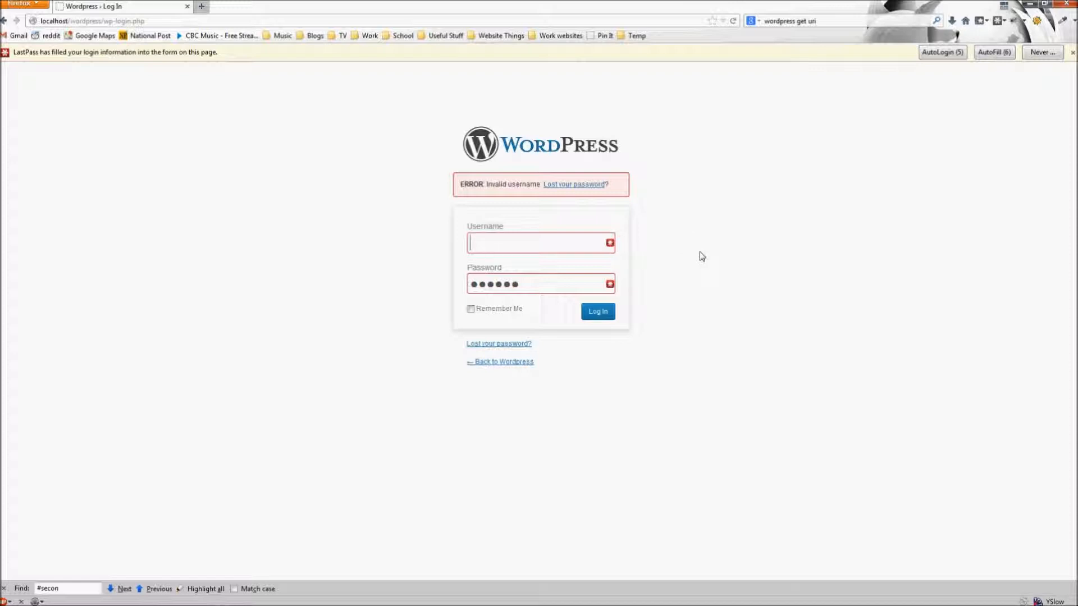
pyautogui.write('admin')
pyautogui.press('Tab')
pyautogui.write('admin')
pyautogui.press('Return')
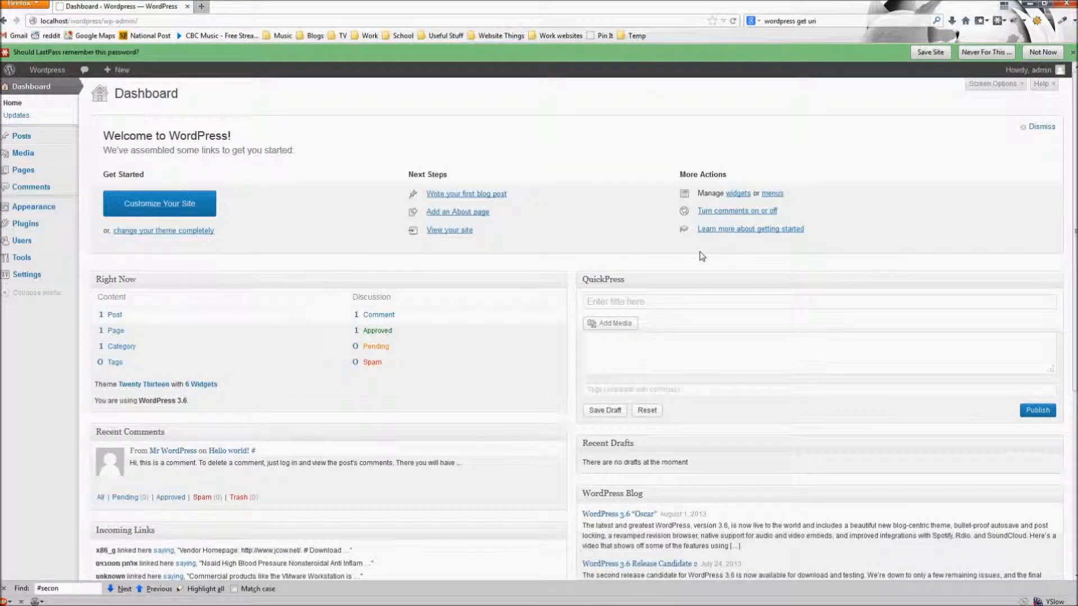
# - Dismiss the LastPass password prompt and review the Dashboard's post, page and comment counts
pyautogui.click(1072, 52)
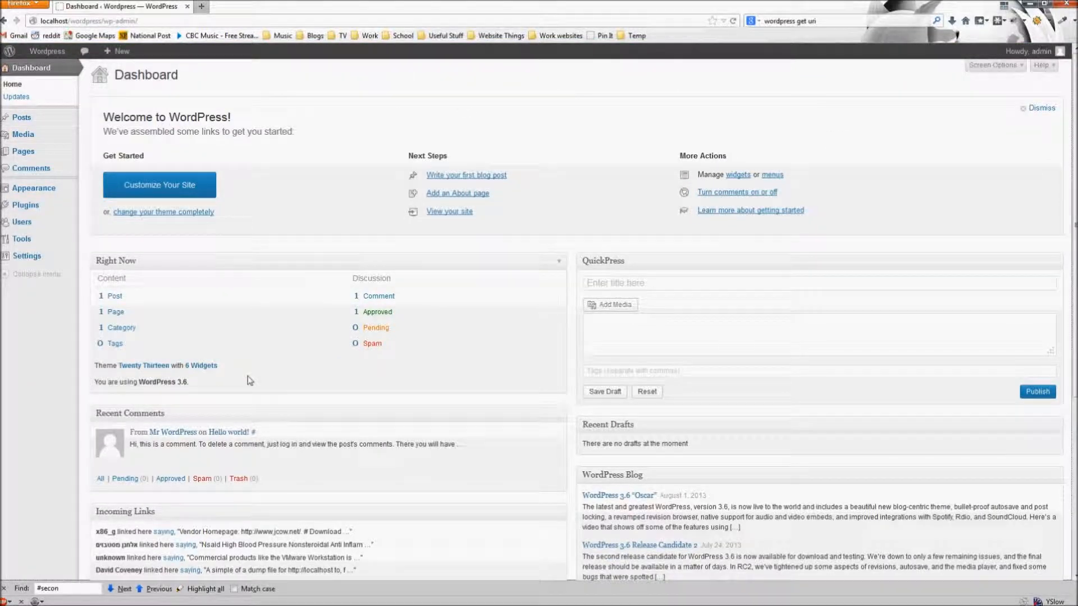
pyautogui.scroll(-5, 309, 380)
pyautogui.scroll(5, 561, 315)
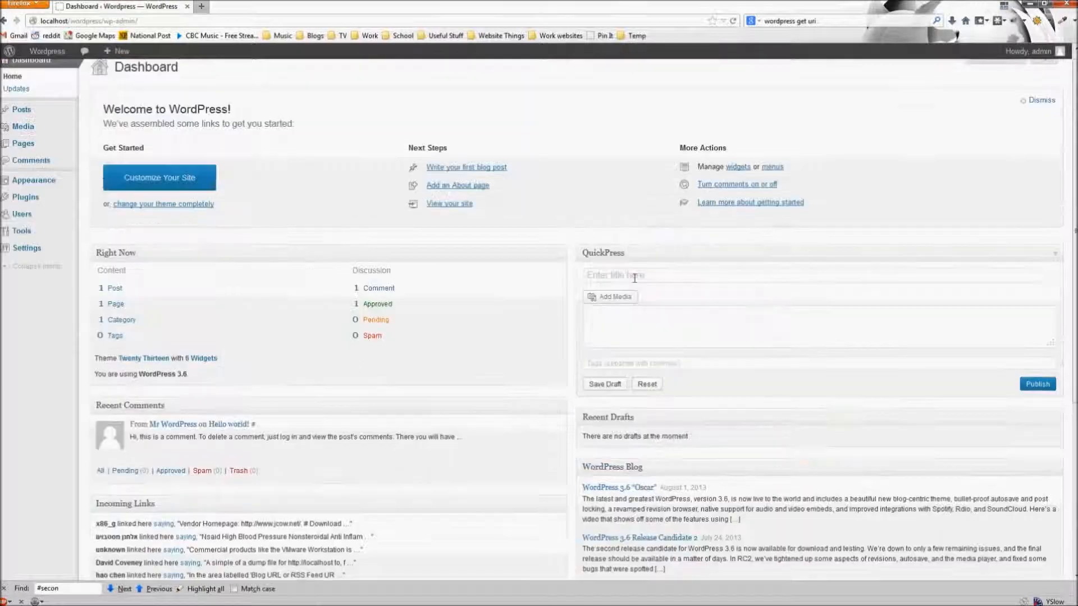
pyautogui.scroll(1, 634, 278)
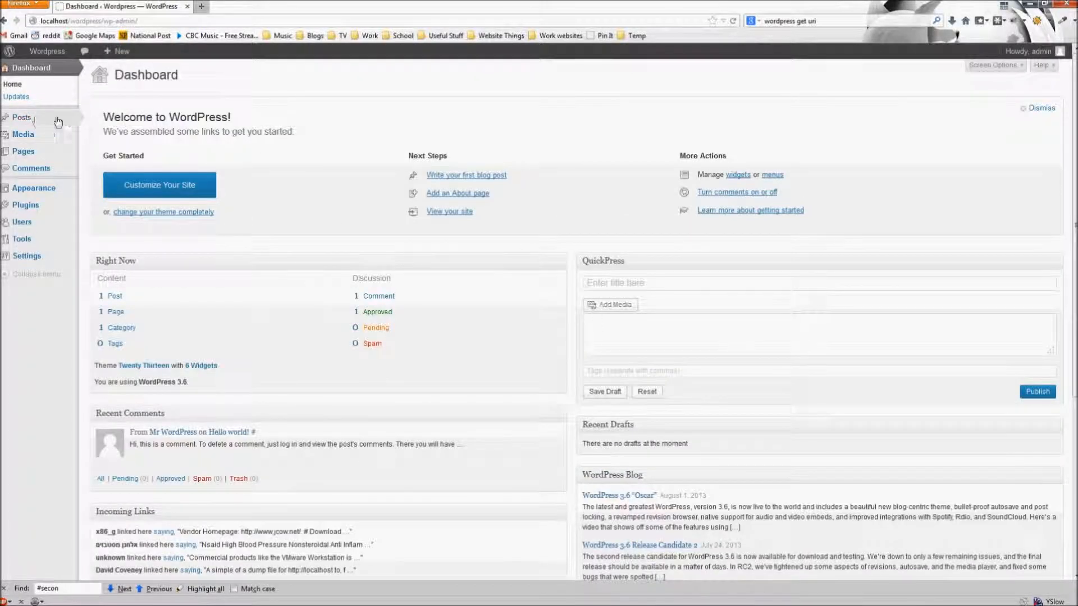
pyautogui.moveTo(36, 121)
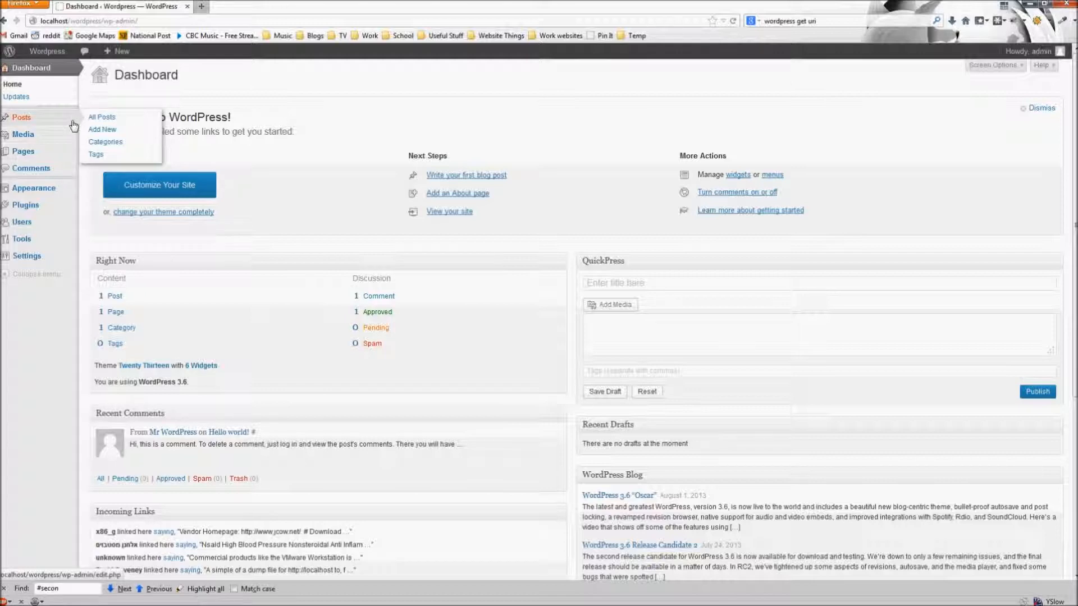
pyautogui.moveTo(51, 156)
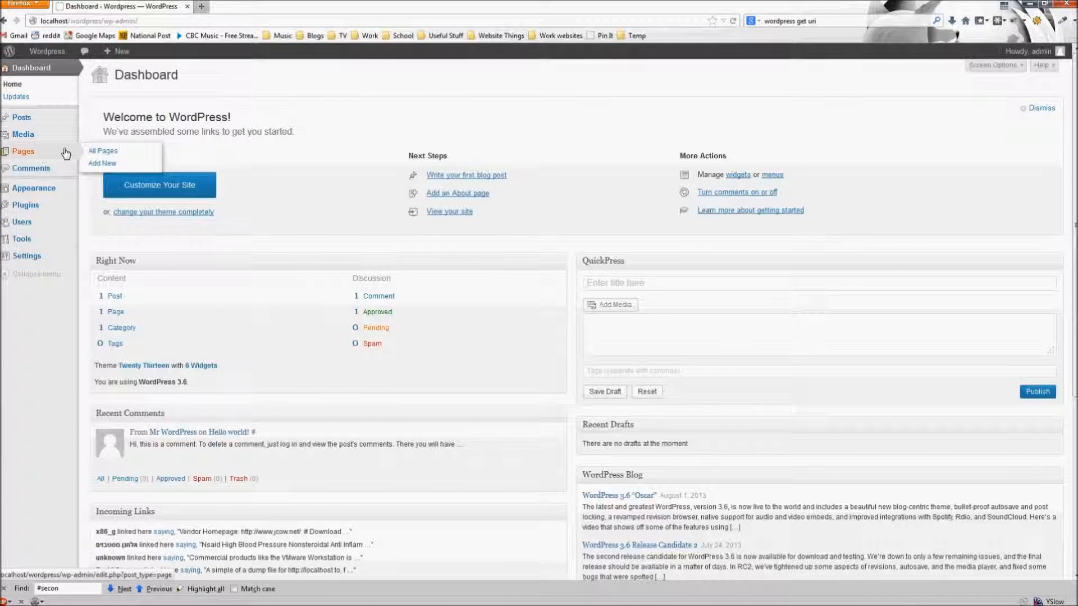
# - Create a page titled 'Contact' whose body reads 'Contact Us' plus the contact e-mail address, then select the address
pyautogui.click(115, 163)
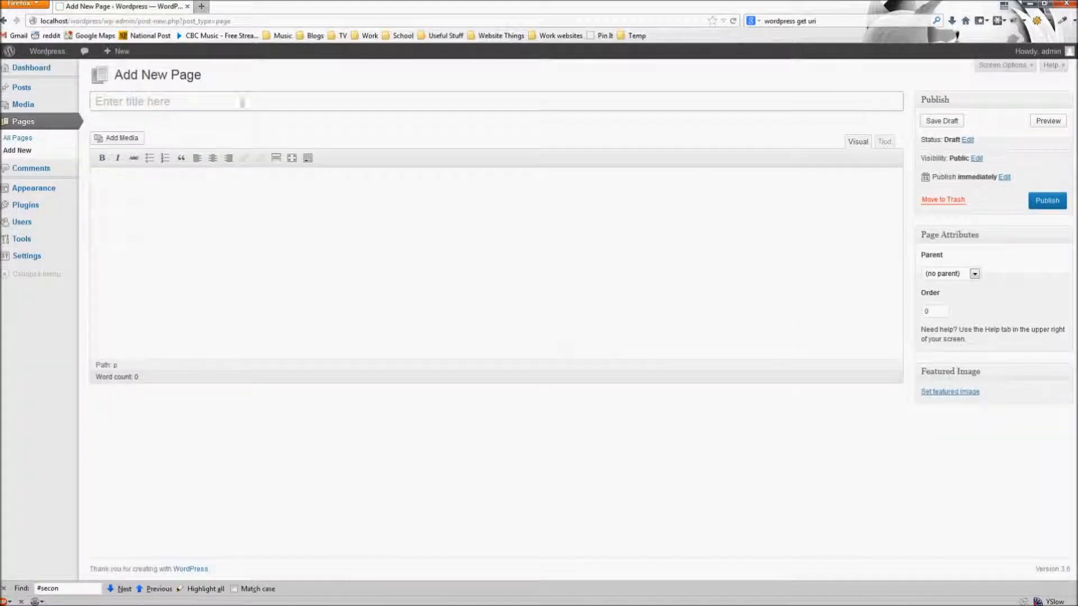
pyautogui.write('Contact')
pyautogui.press('Tab')
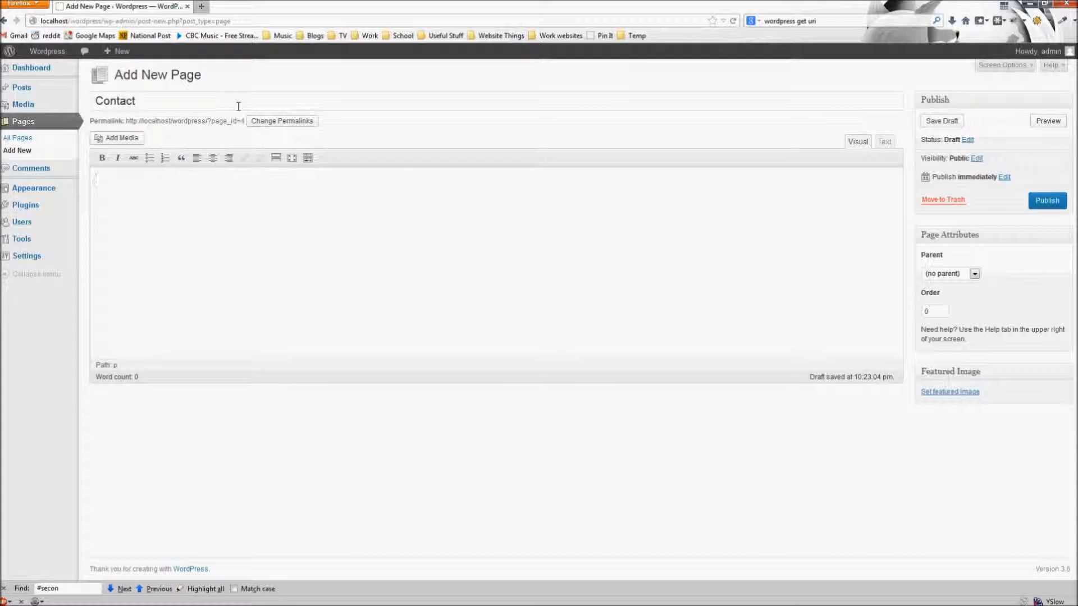
pyautogui.write('Contact U')
pyautogui.write('@incite')
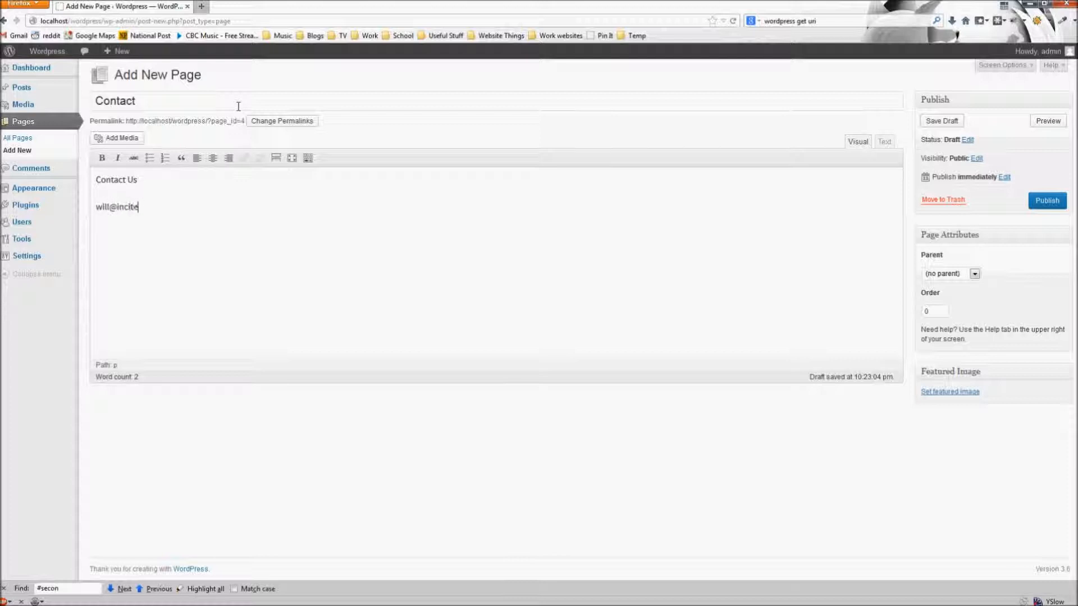
pyautogui.write('promo.com')
pyautogui.moveTo(191, 207); pyautogui.dragTo(94, 207)
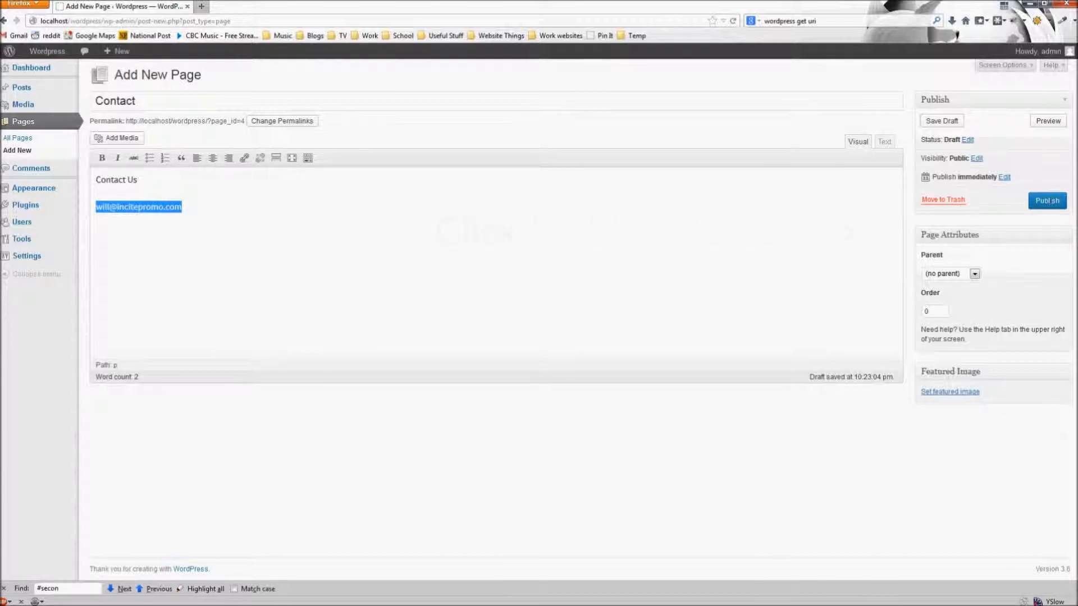
# - Publish the Contact page and view it live on the site
pyautogui.click(1047, 201)
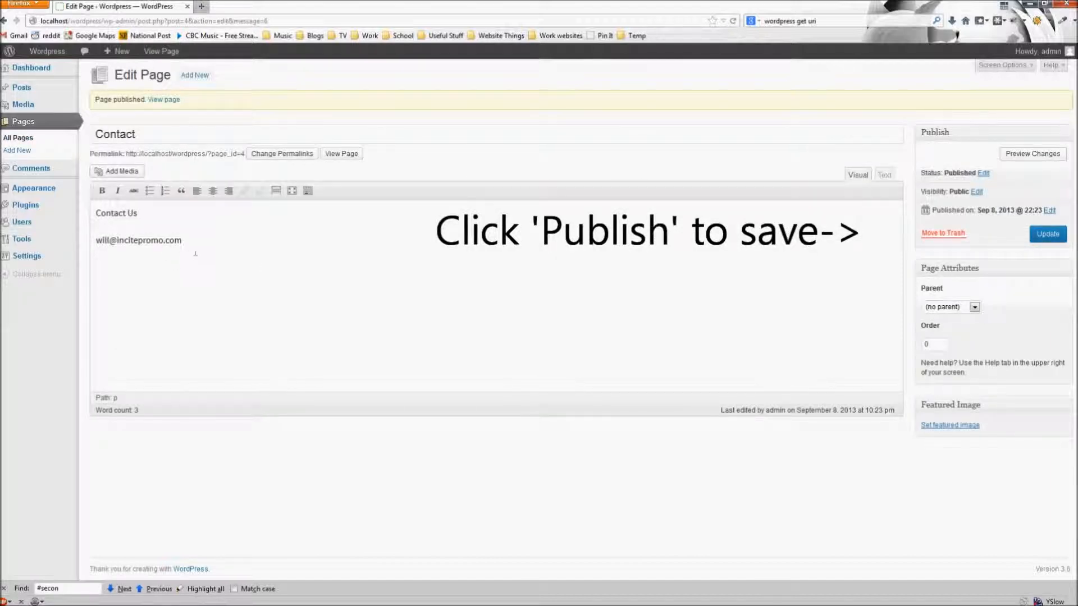
pyautogui.click(164, 100)
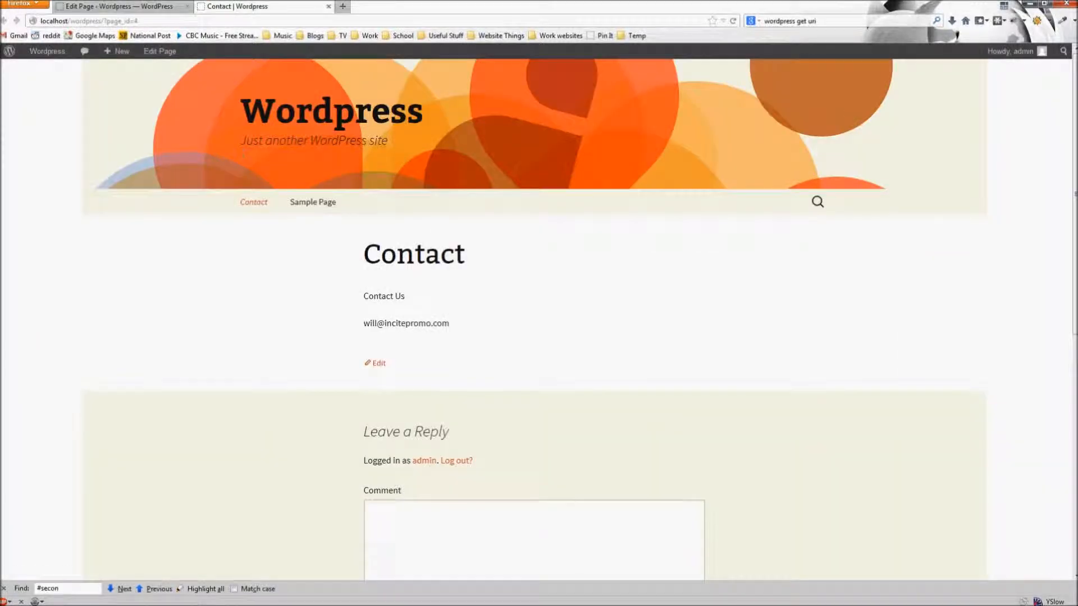
pyautogui.scroll(-3, 573, 197)
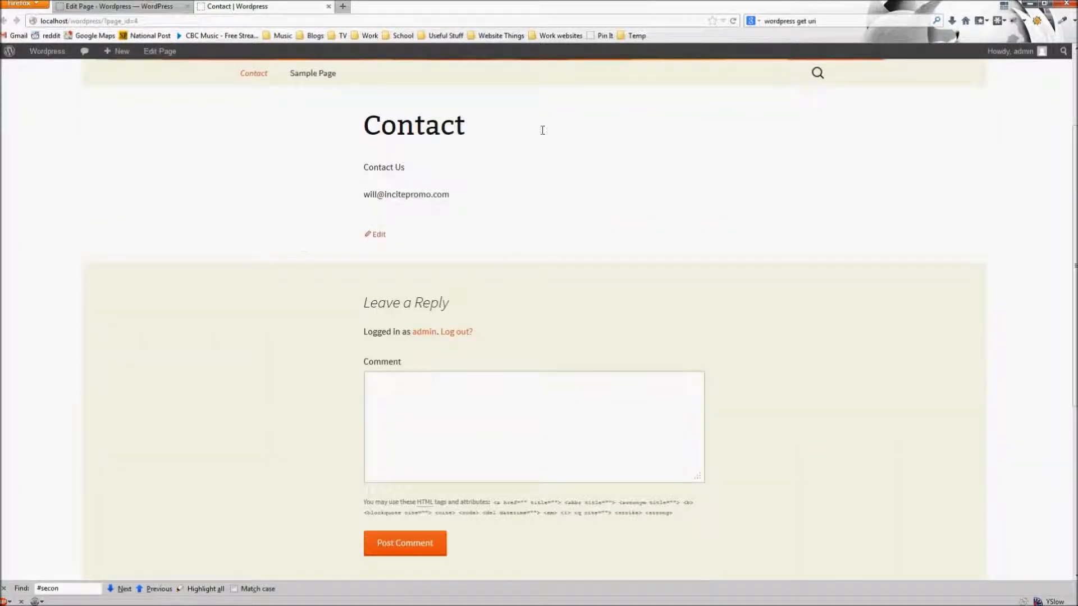
pyautogui.scroll(3, 457, 289)
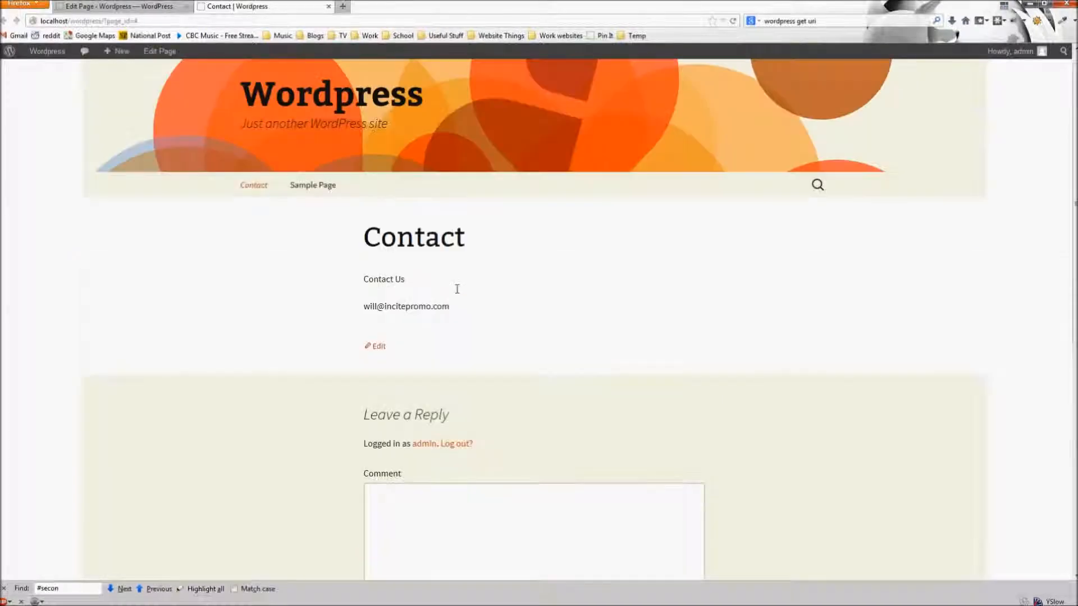
# - Return to the admin and show All Pages, listing Contact and Sample Page
pyautogui.click(118, 6)
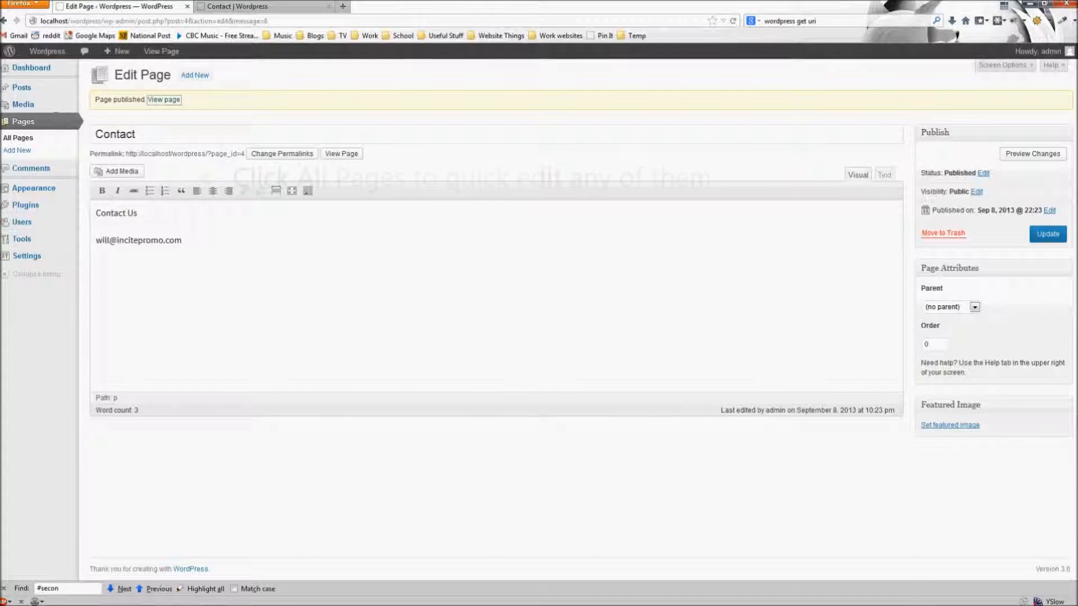
pyautogui.click(18, 137)
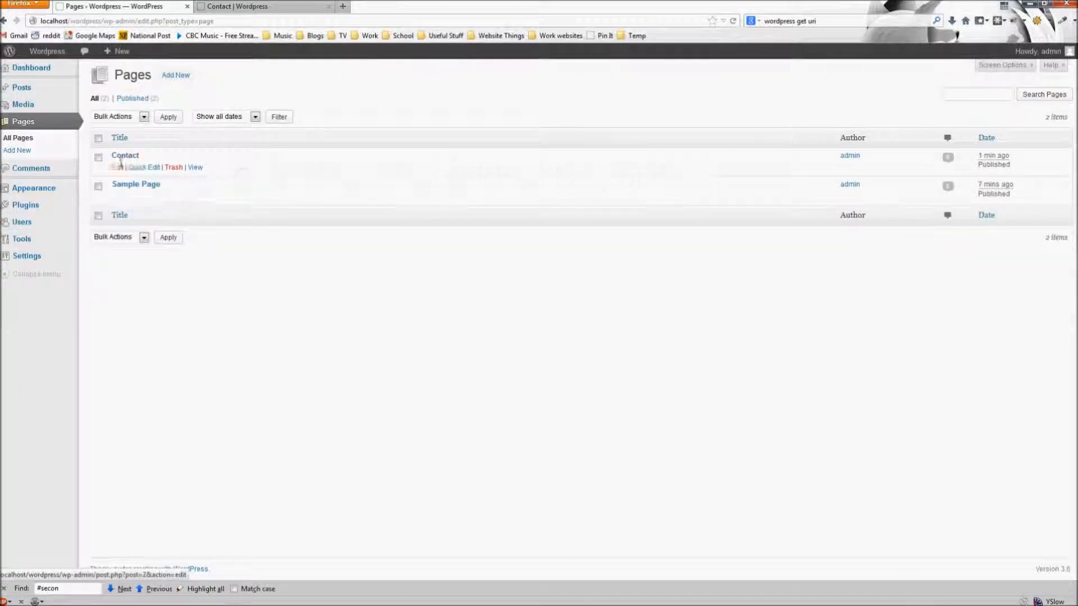
# - Turn off Allow Comments for the Contact page through Quick Edit and update it
pyautogui.click(144, 167)
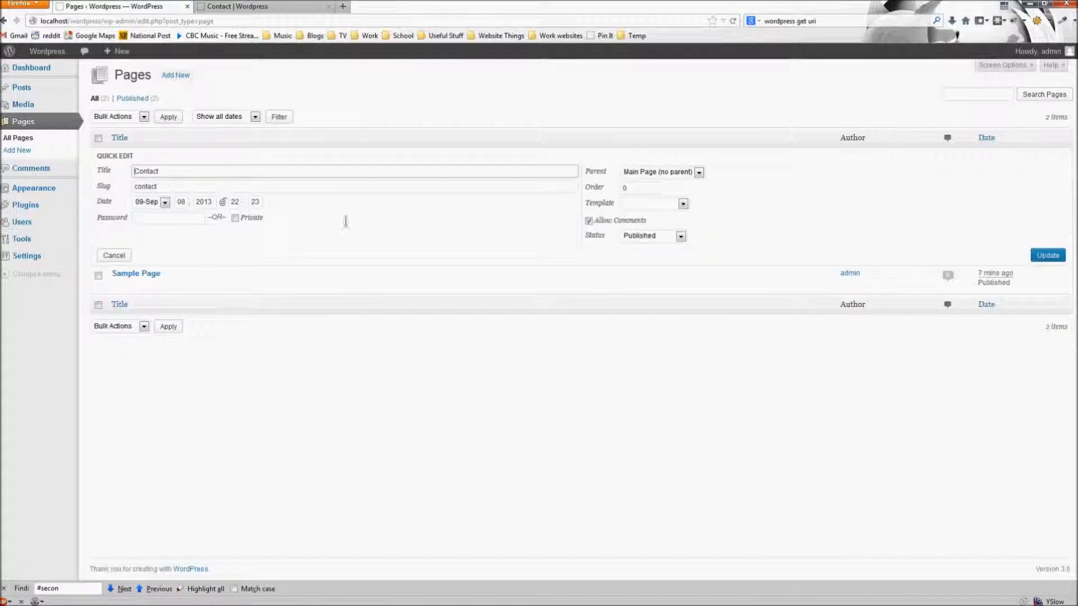
pyautogui.click(661, 219)
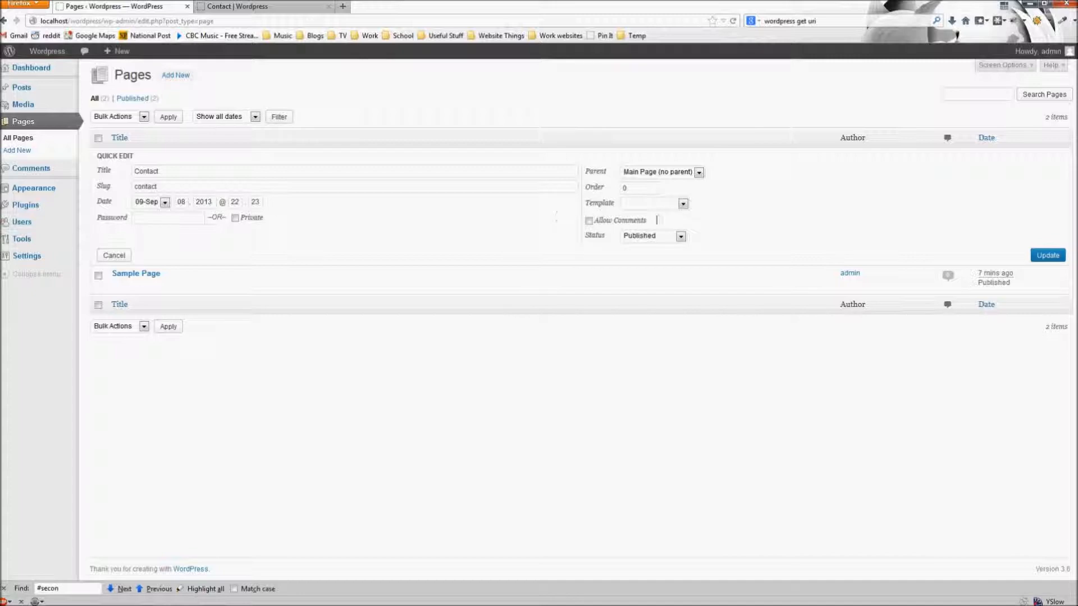
pyautogui.click(1047, 254)
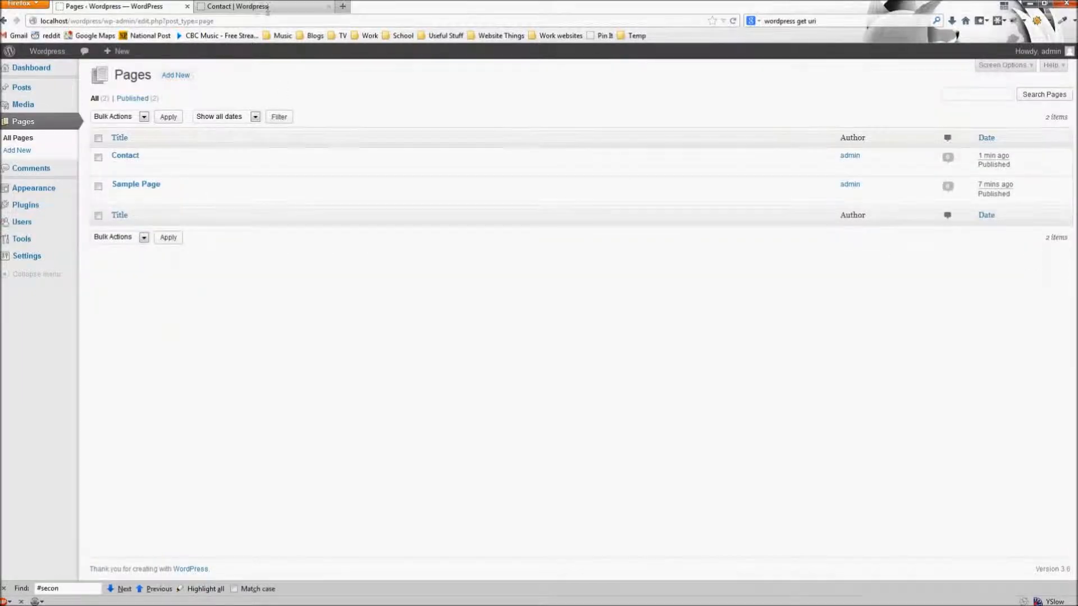
# - Reload the live Contact page to confirm no reply form, then show the Posts list
pyautogui.click(268, 7)
pyautogui.press('F5')
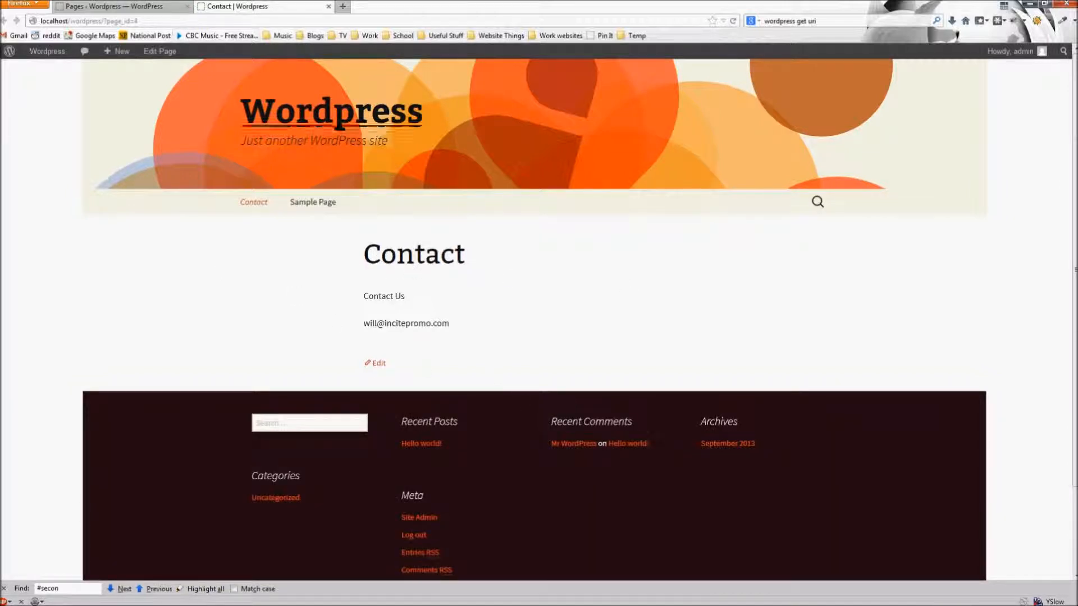
pyautogui.click(123, 8)
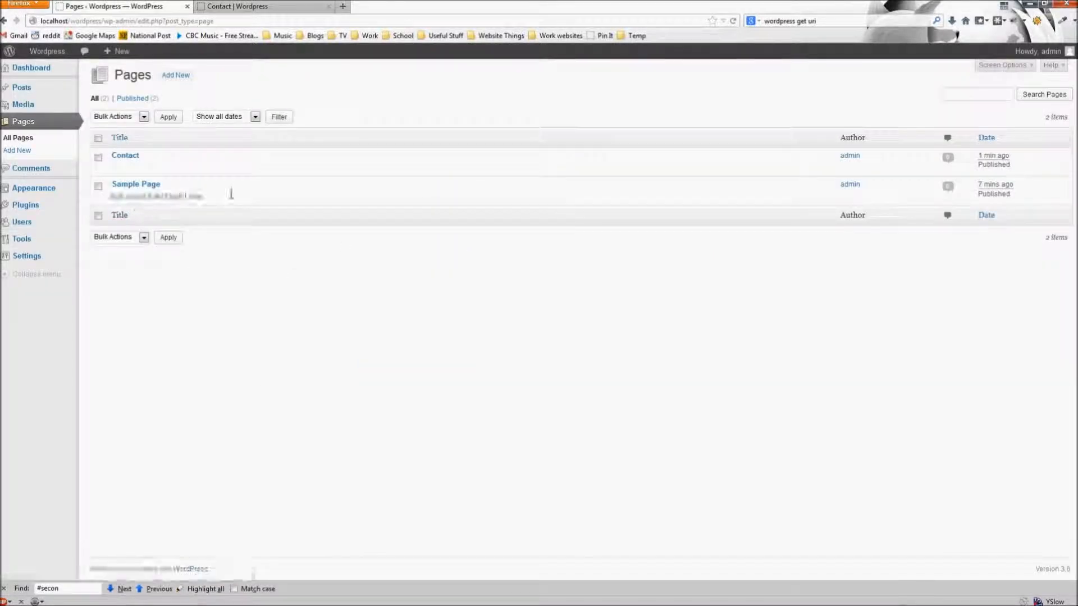
pyautogui.click(22, 87)
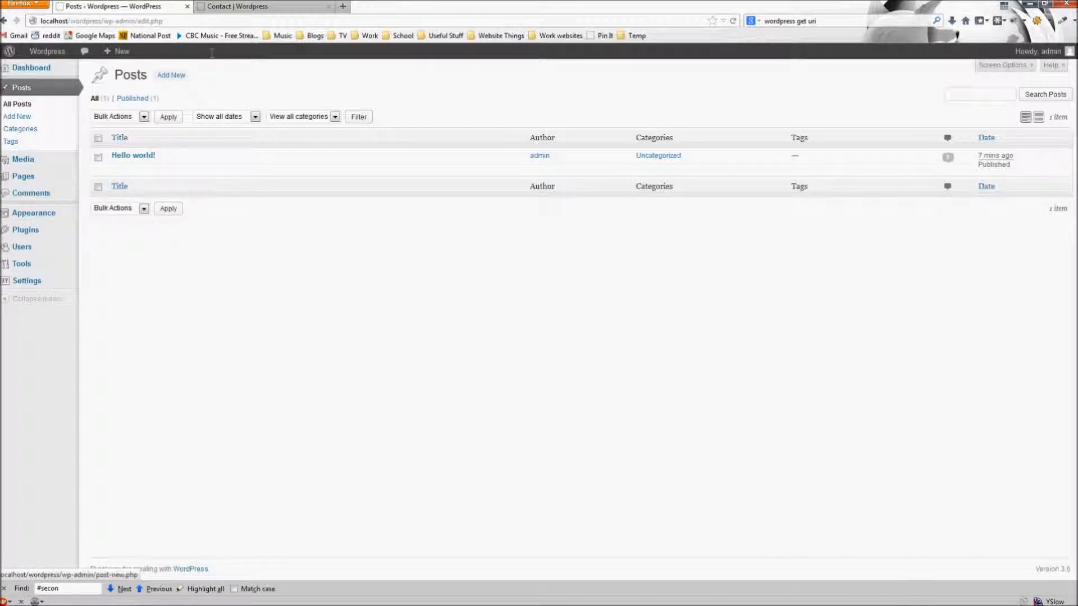
# - Confirm the home page shows only Hello world!, then begin a new post from Posts
pyautogui.click(247, 6)
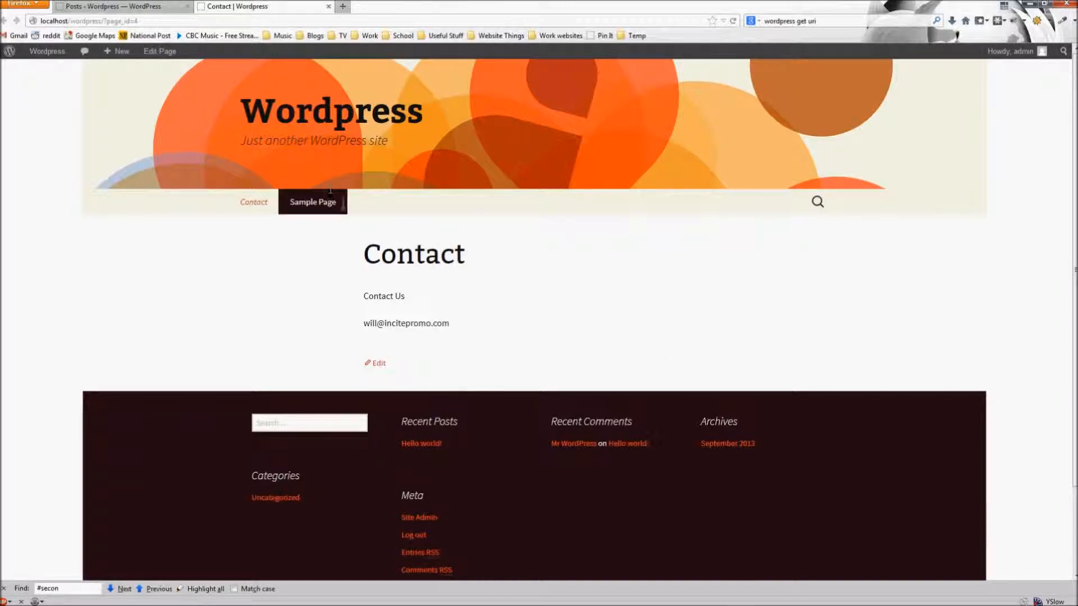
pyautogui.click(331, 113)
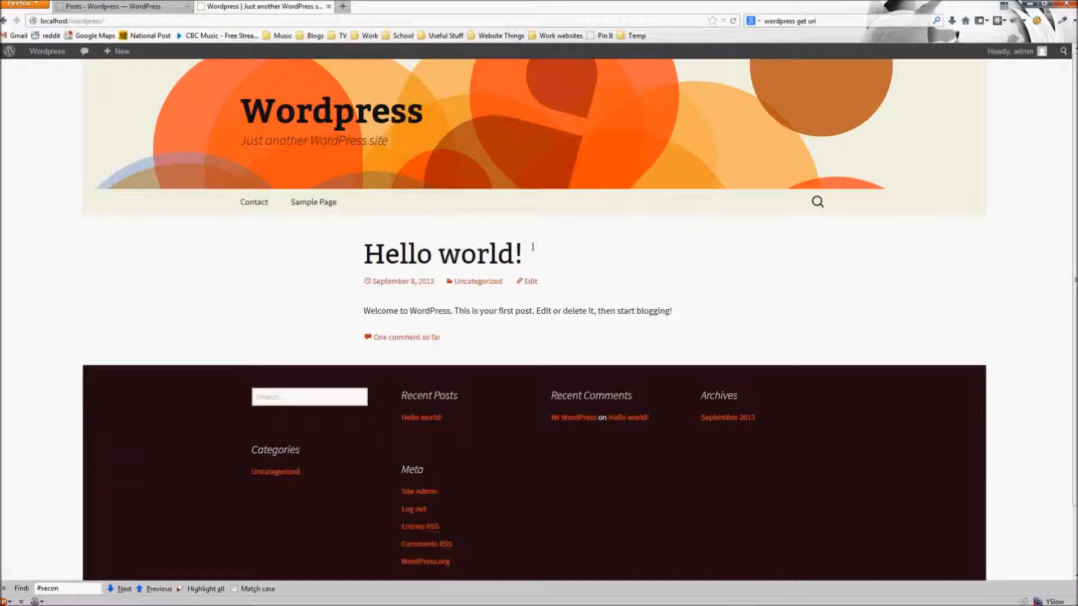
pyautogui.click(121, 6)
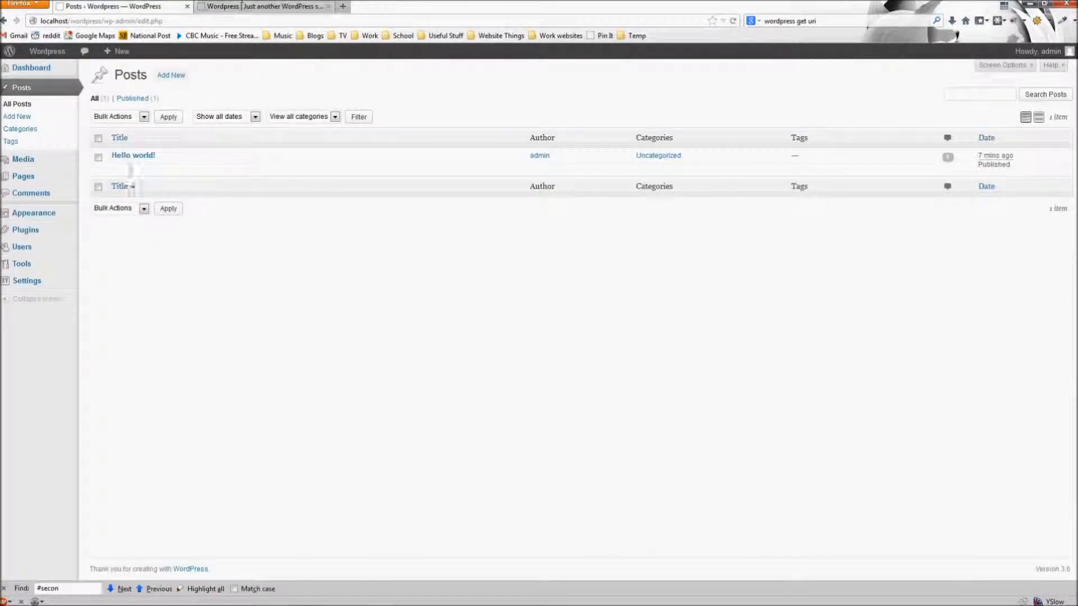
pyautogui.click(247, 7)
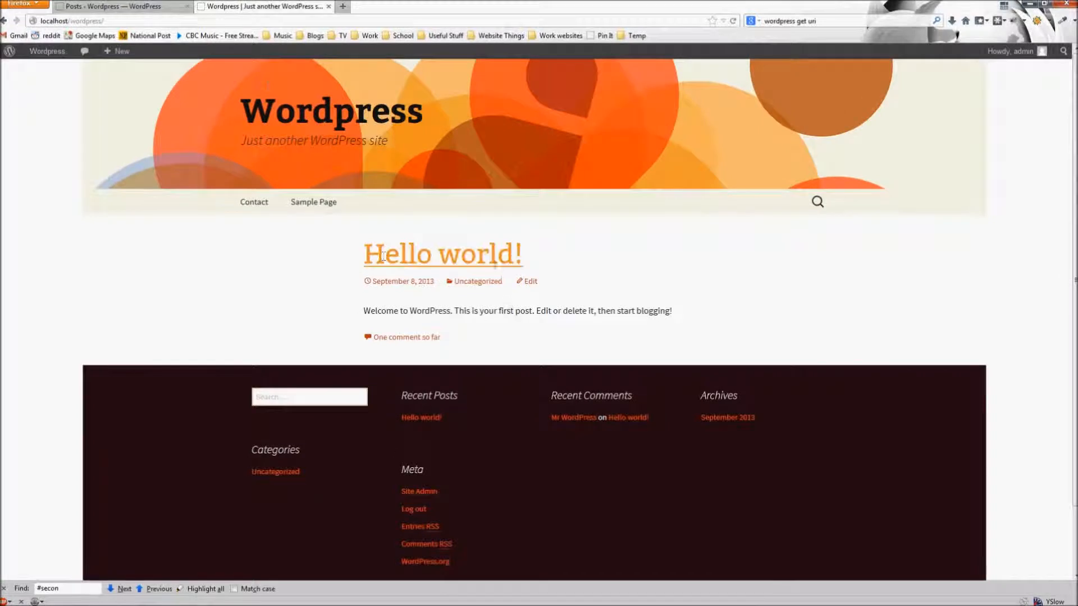
pyautogui.click(121, 6)
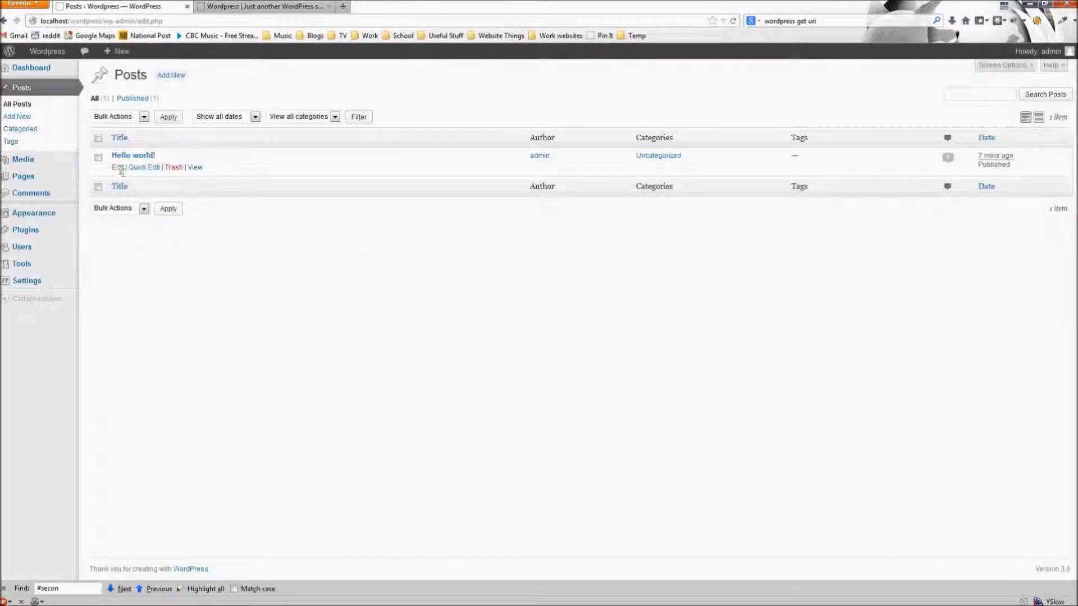
pyautogui.click(170, 75)
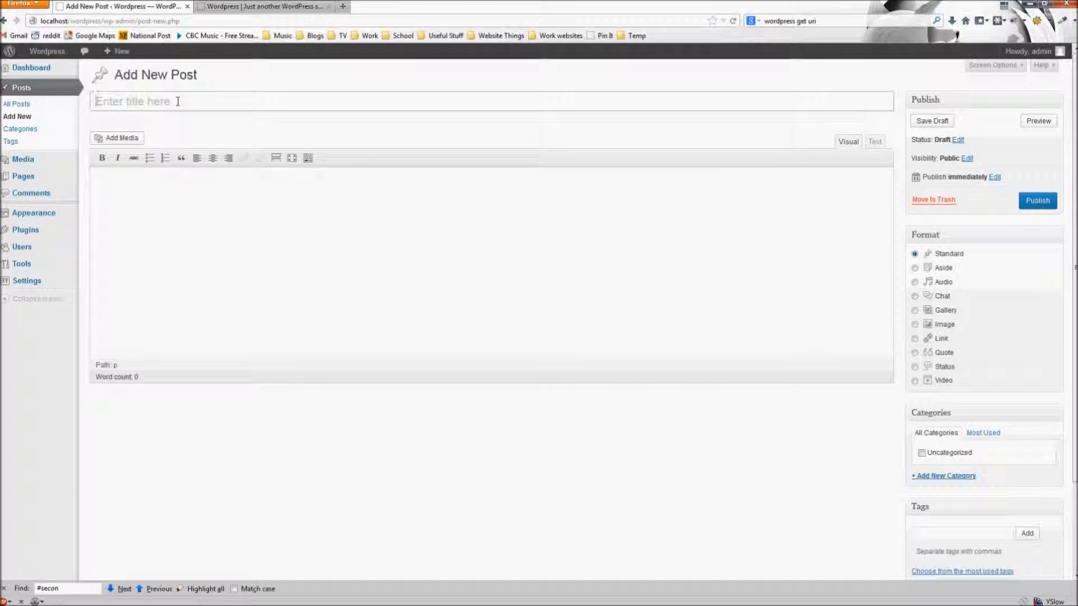
# - Publish a post titled 'Hey Universe' with the body 'What's up?'
pyautogui.write('Hey ')
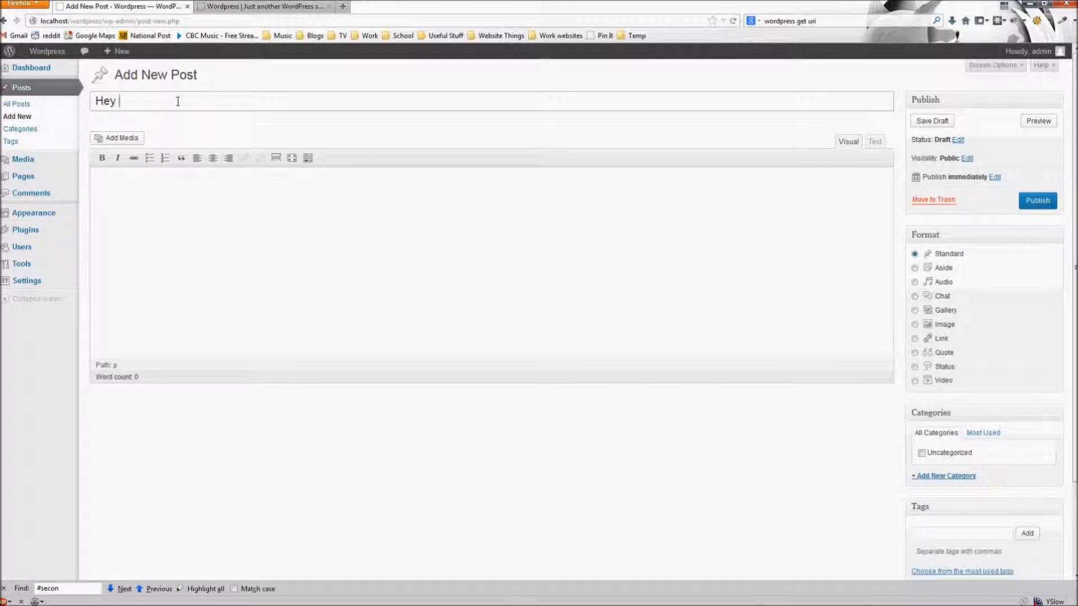
pyautogui.write('Universe')
pyautogui.press('Tab')
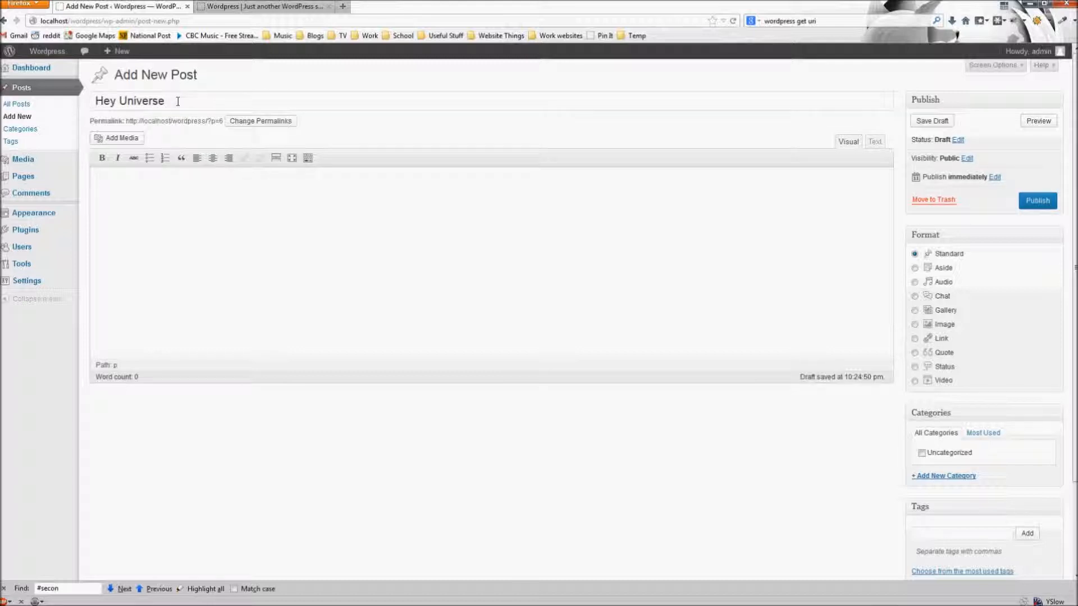
pyautogui.write("What's i")
pyautogui.scroll(-3, 618, 441)
pyautogui.scroll(3, 648, 429)
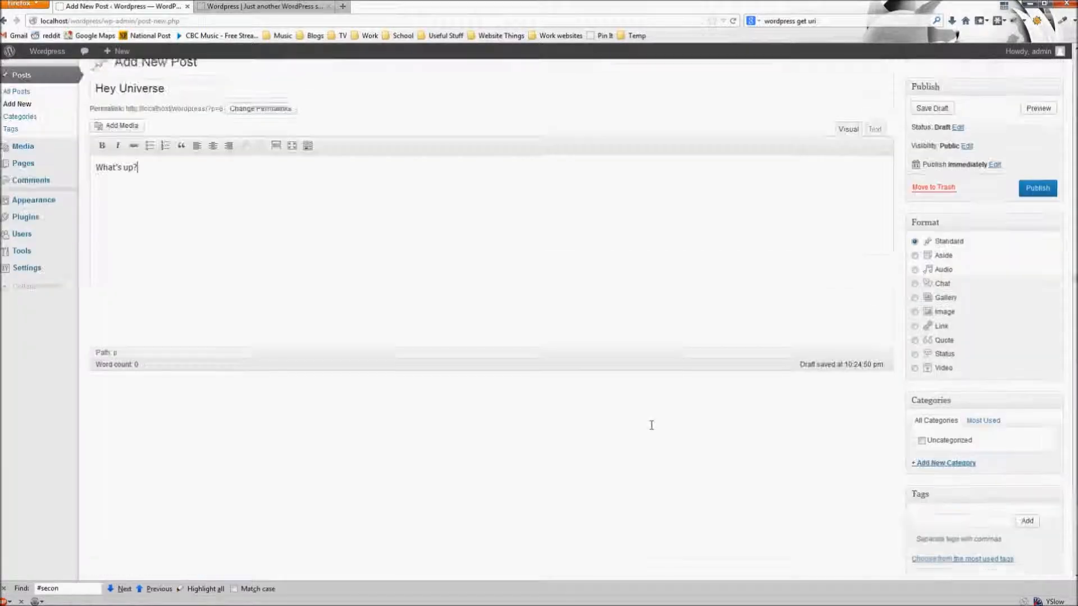
pyautogui.click(1028, 204)
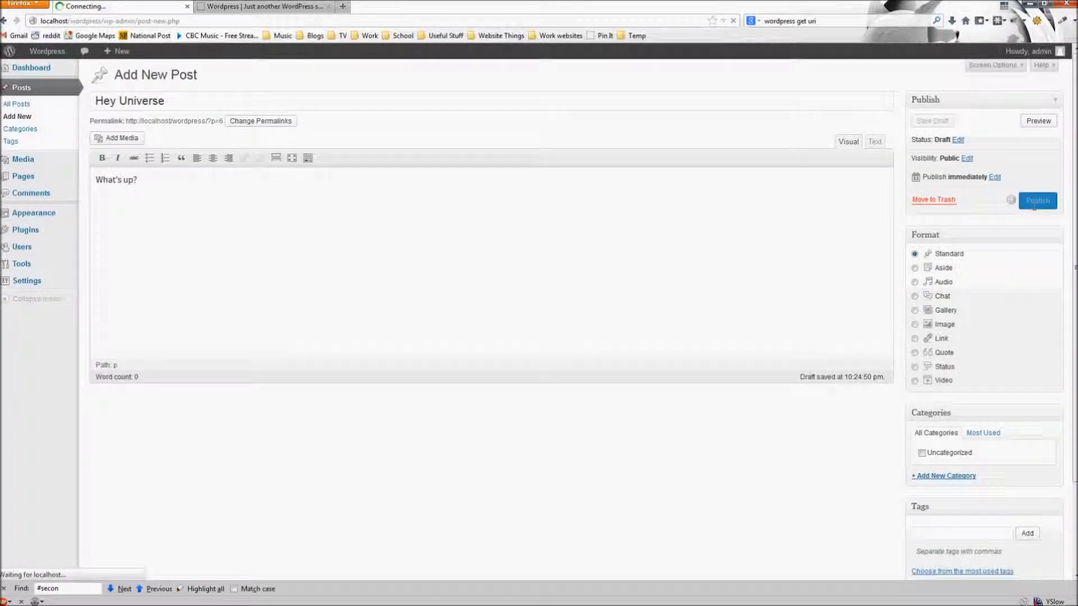
pyautogui.click(250, 7)
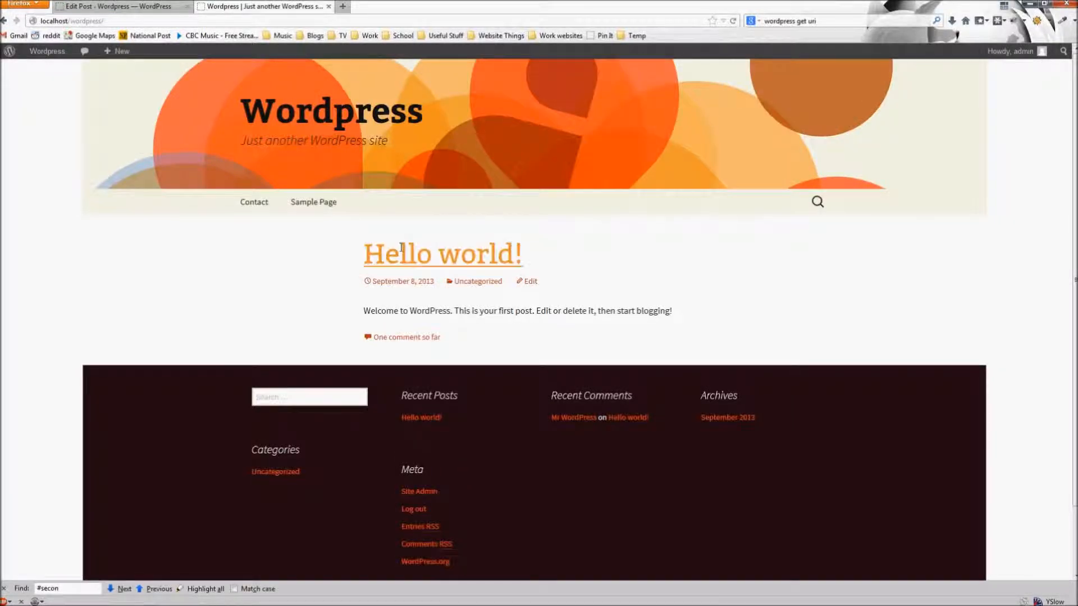
# - Reload the home page to see Hey Universe above Hello world!, then return to its editor
pyautogui.click(459, 158)
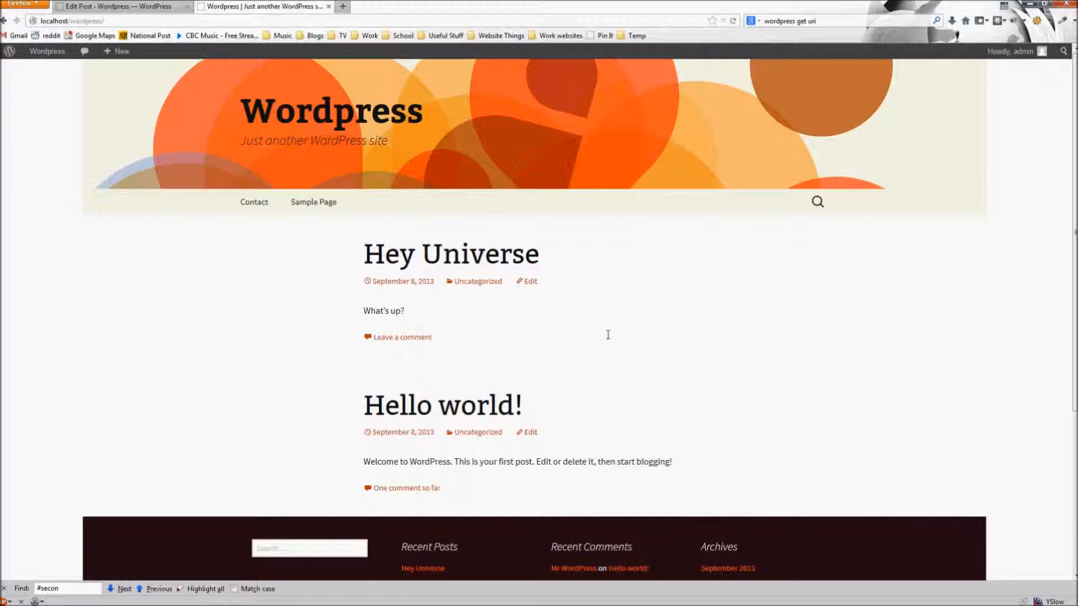
pyautogui.scroll(-2, 608, 334)
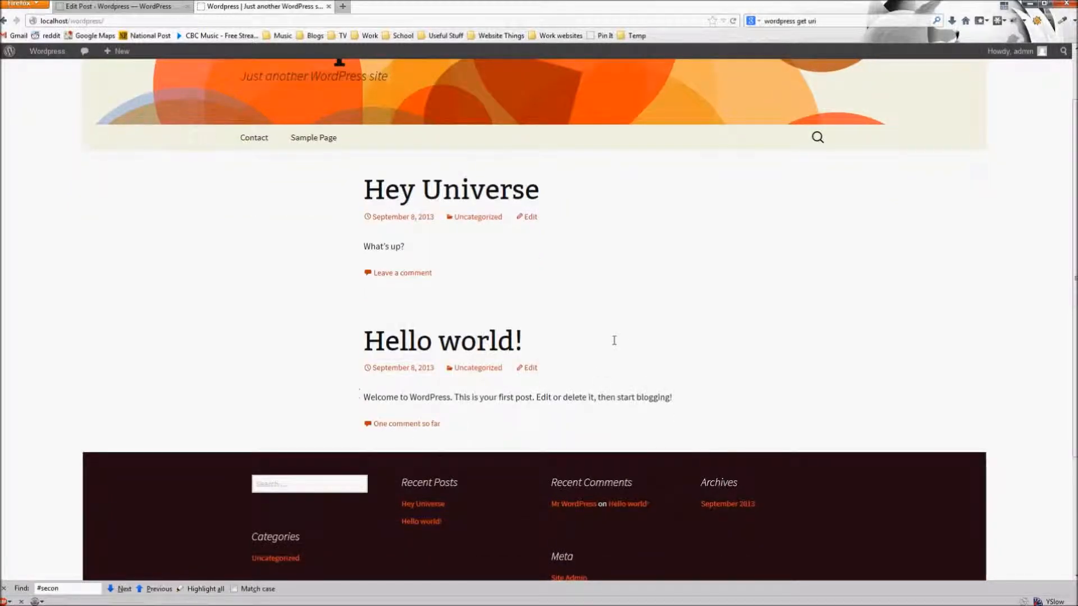
pyautogui.scroll(2, 625, 314)
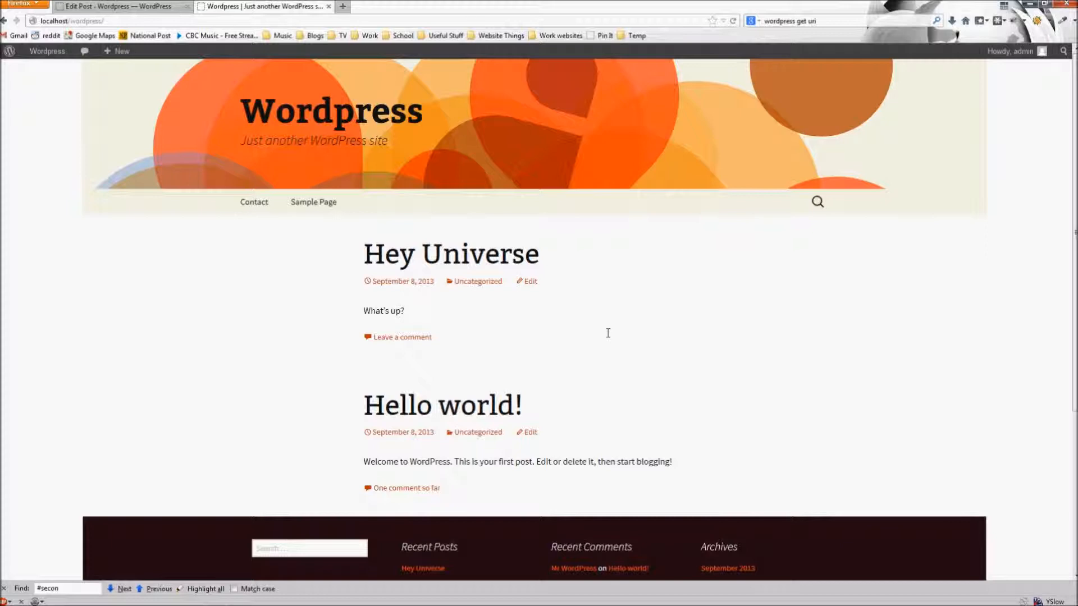
pyautogui.scroll(-3, 607, 337)
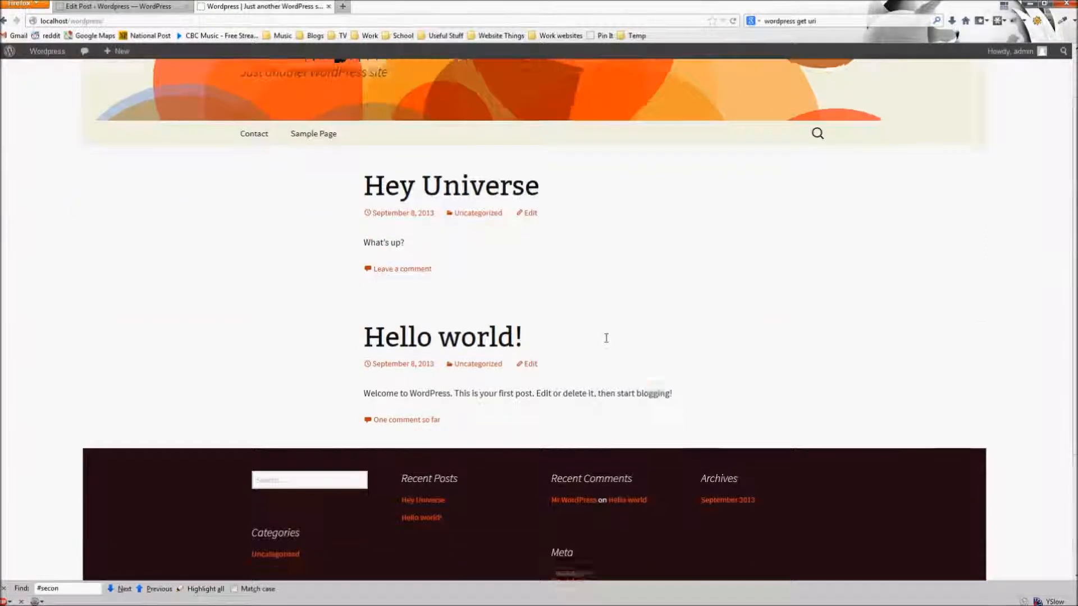
pyautogui.scroll(3, 602, 316)
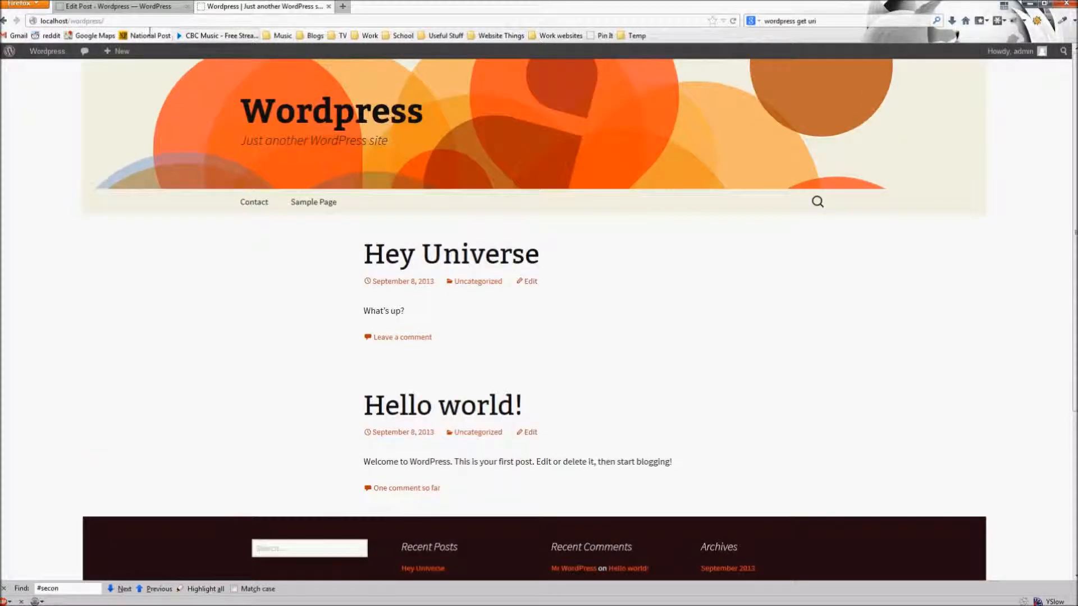
pyautogui.click(98, 7)
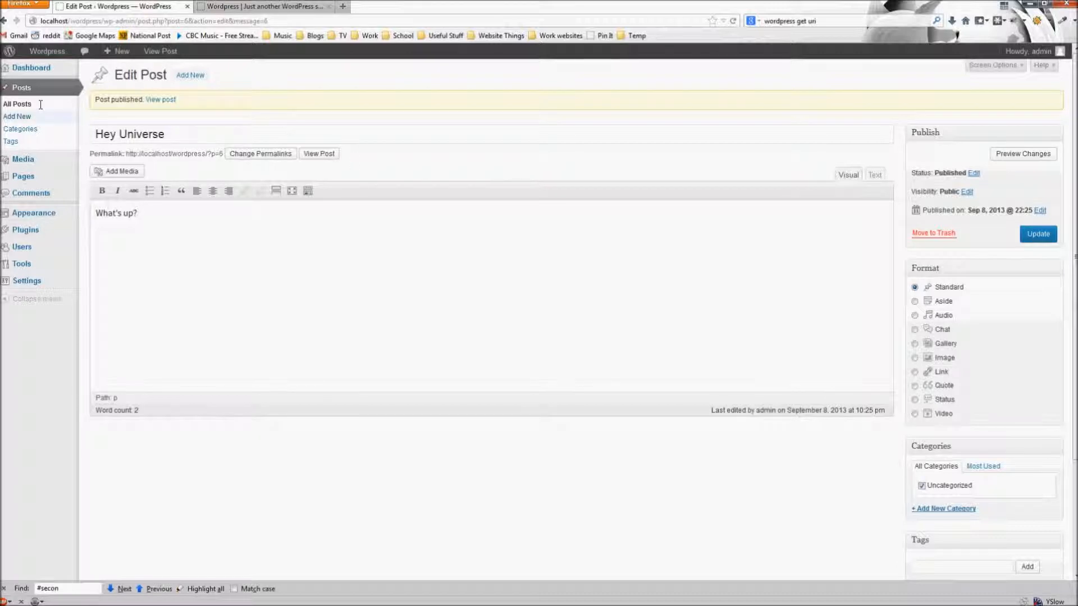
# - Open the admin Dashboard, now counting 2 posts and 2 pages, after a glance at the live site
pyautogui.click(34, 68)
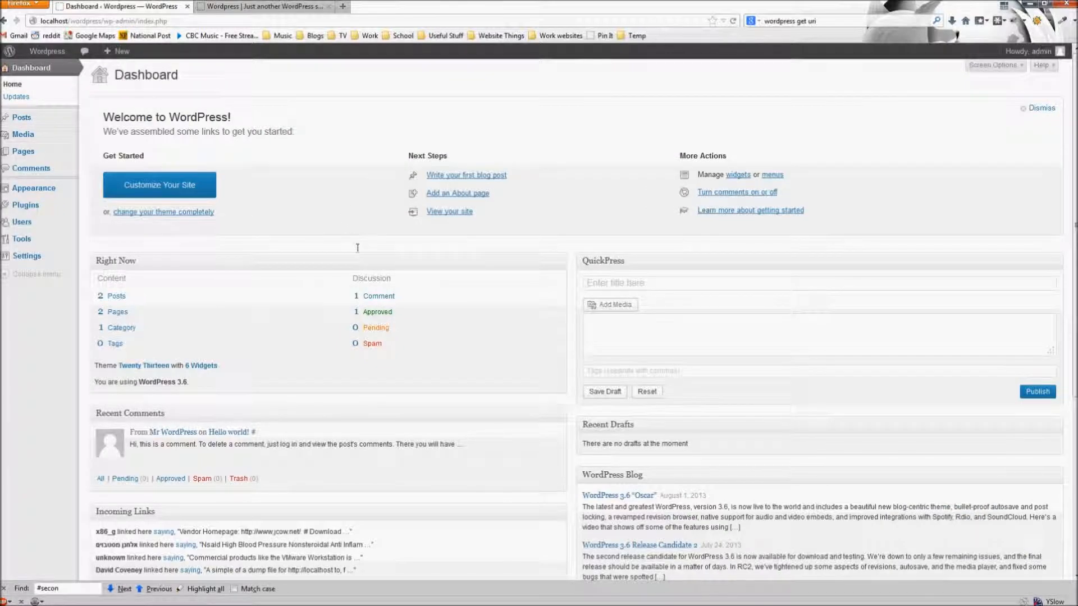
pyautogui.click(260, 6)
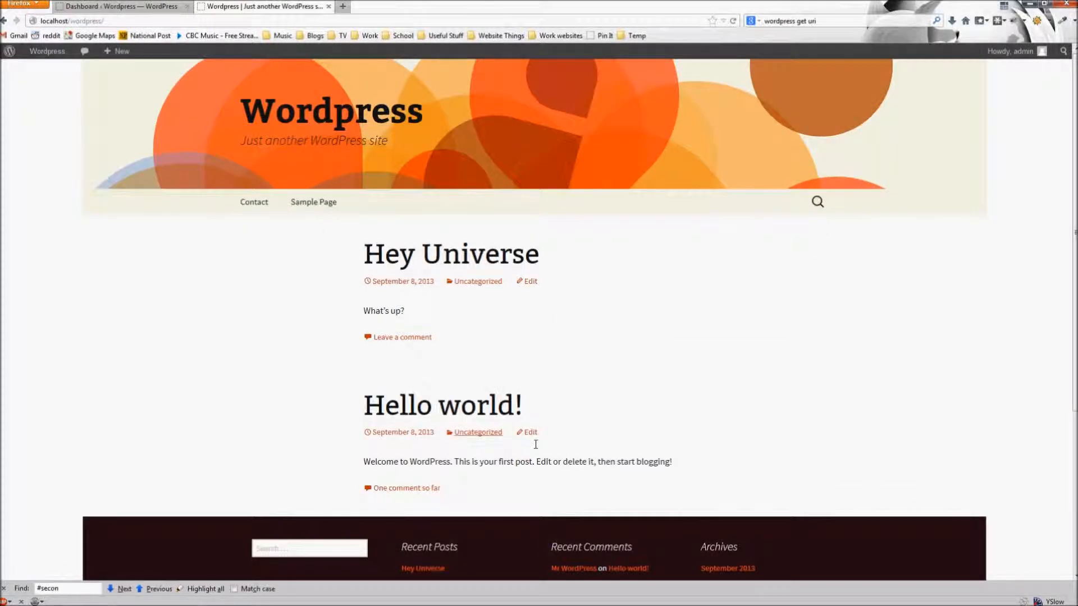
pyautogui.click(140, 6)
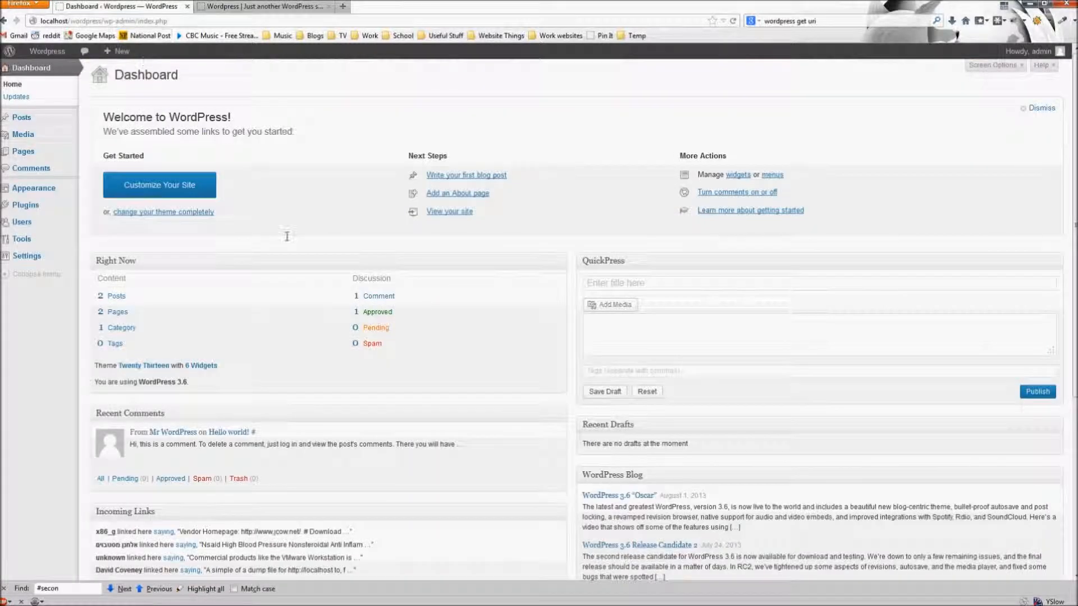